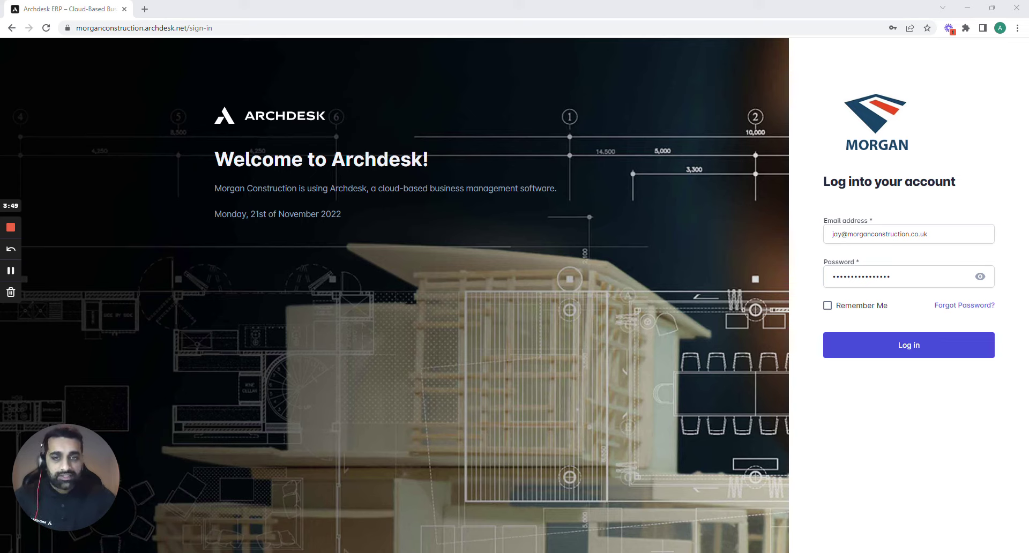
Log in to the Morgan Construction account and open its projects list
{"action": "left_click", "coordinate": [884, 353]}
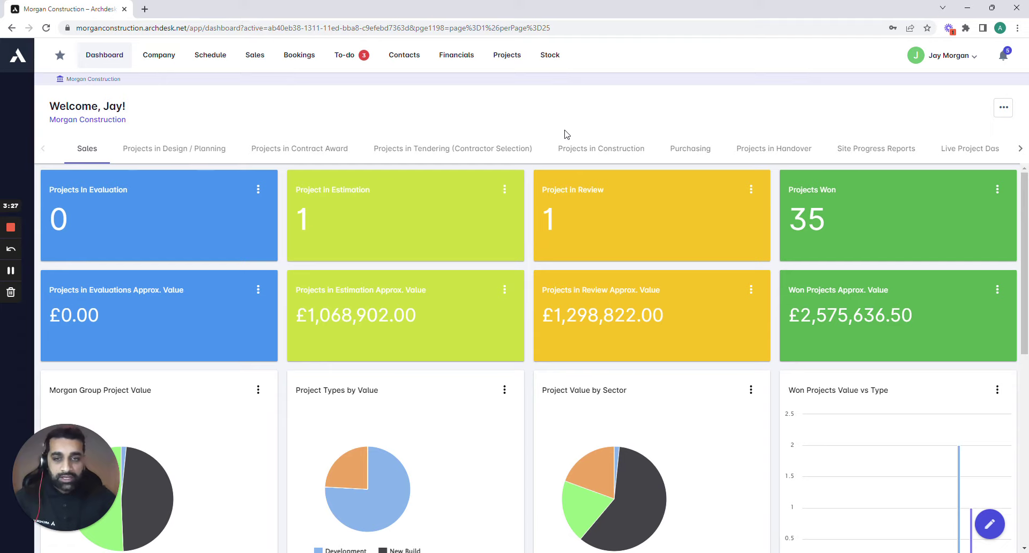
{"action": "left_click", "coordinate": [510, 60]}
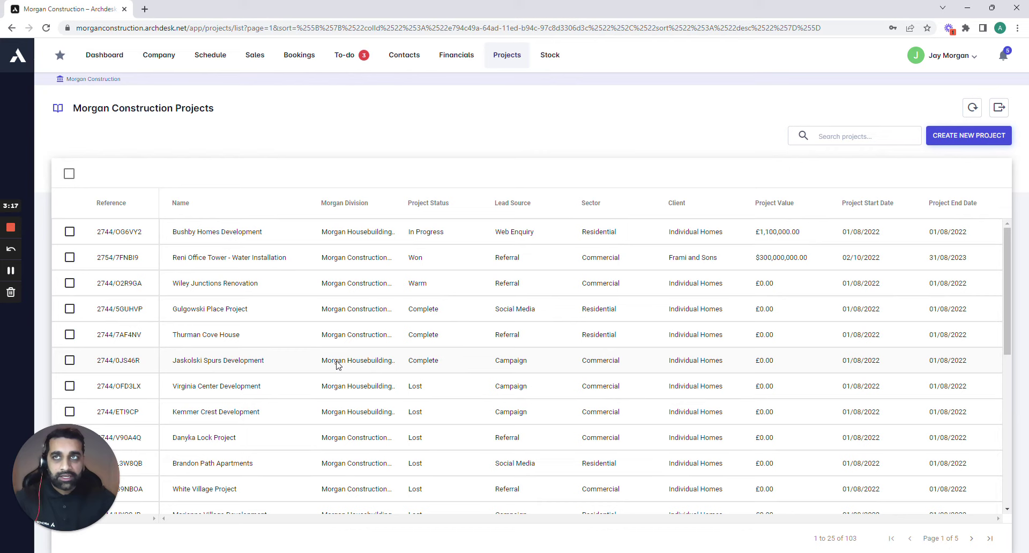
Open the Gulgowski Place Project and display its processes board
{"action": "left_click", "coordinate": [229, 313]}
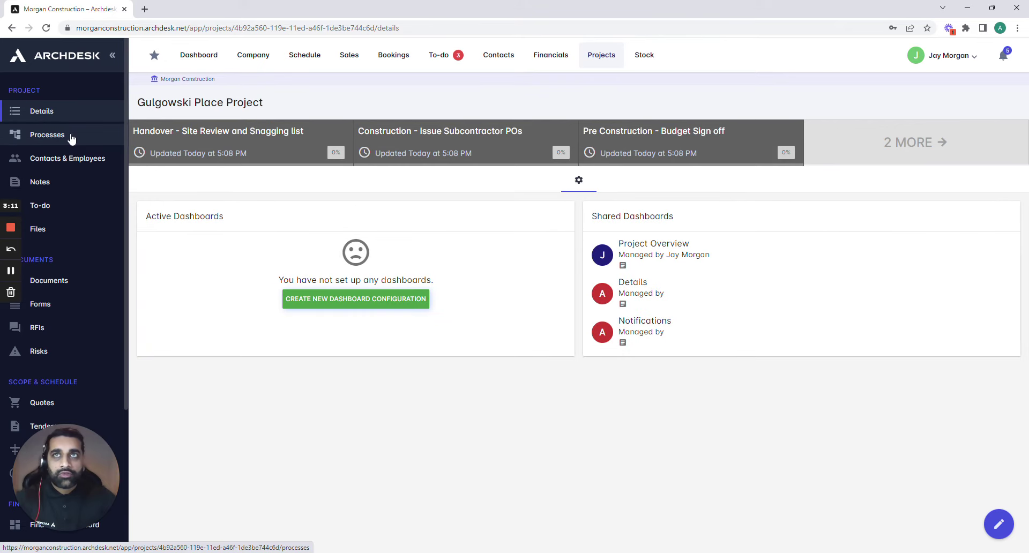
{"action": "left_click", "coordinate": [70, 137]}
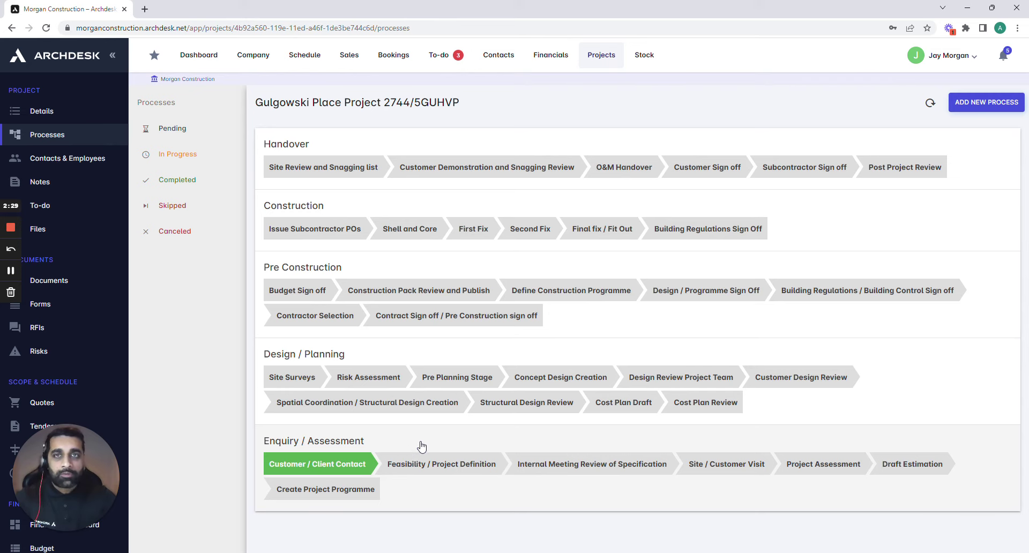
Add a 'Complete an inspection' to-do to Customer / Client Contact, assigned to the first listed person, and save
{"action": "left_click", "coordinate": [354, 465]}
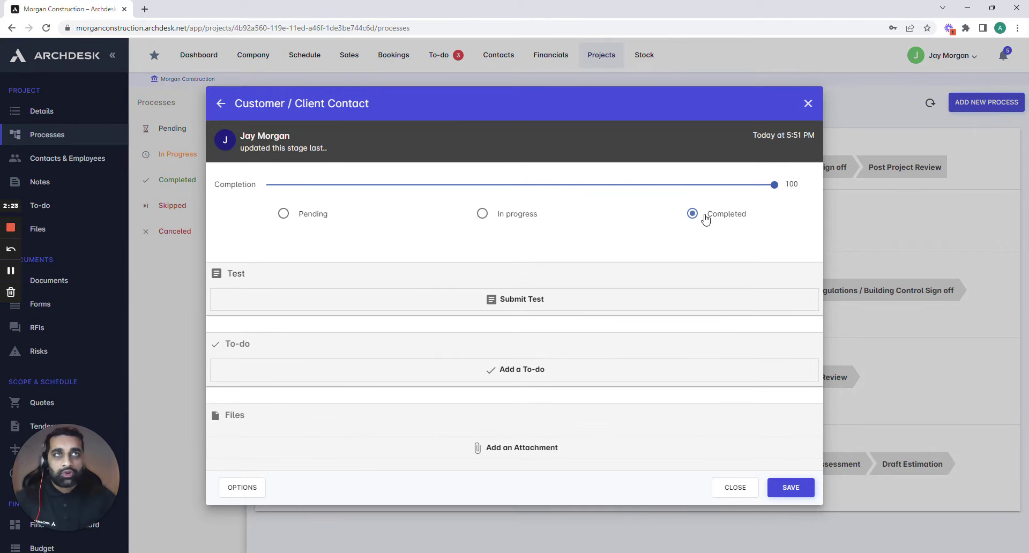
{"action": "left_click", "coordinate": [496, 375]}
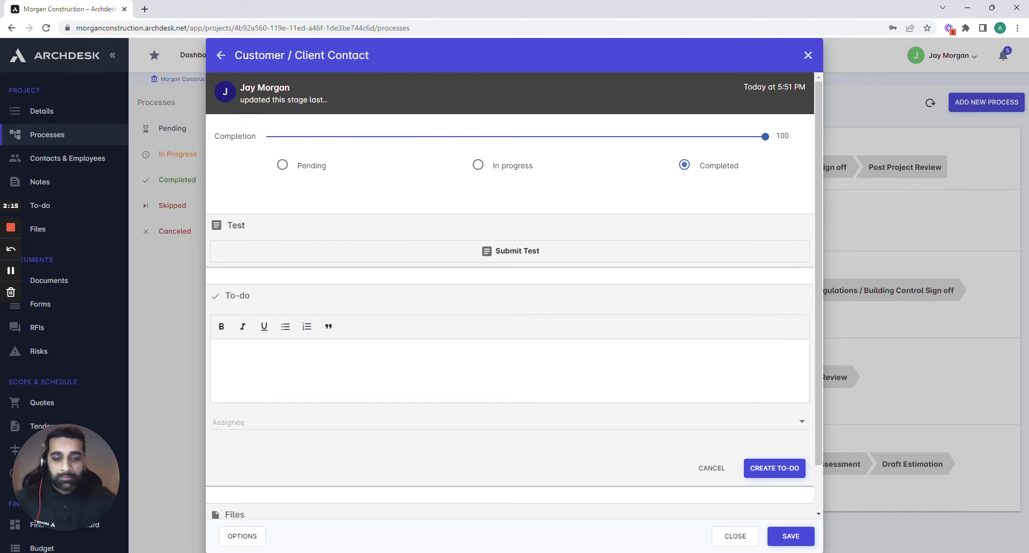
{"action": "type", "text": "Co0mplete"}
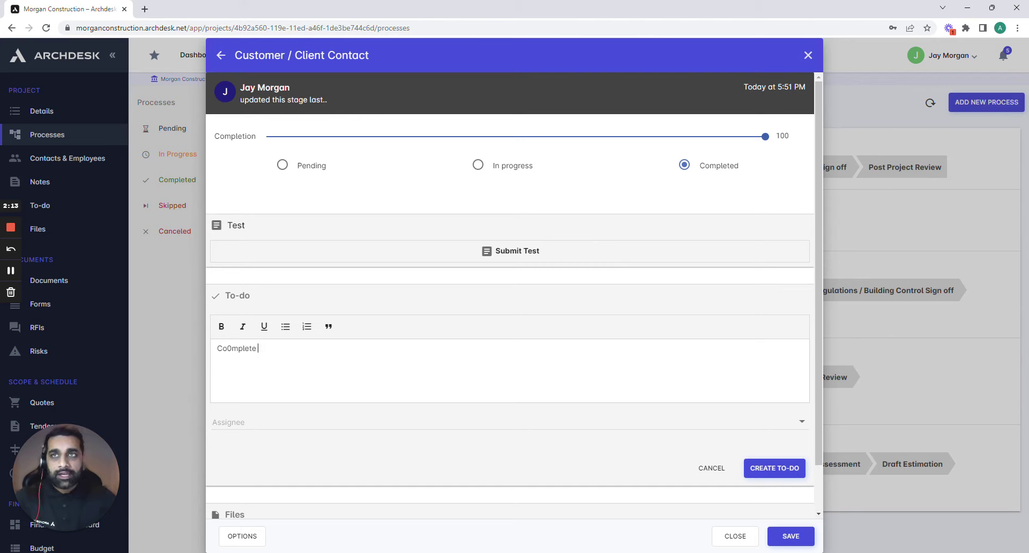
{"action": "key", "text": "BackSpace"}
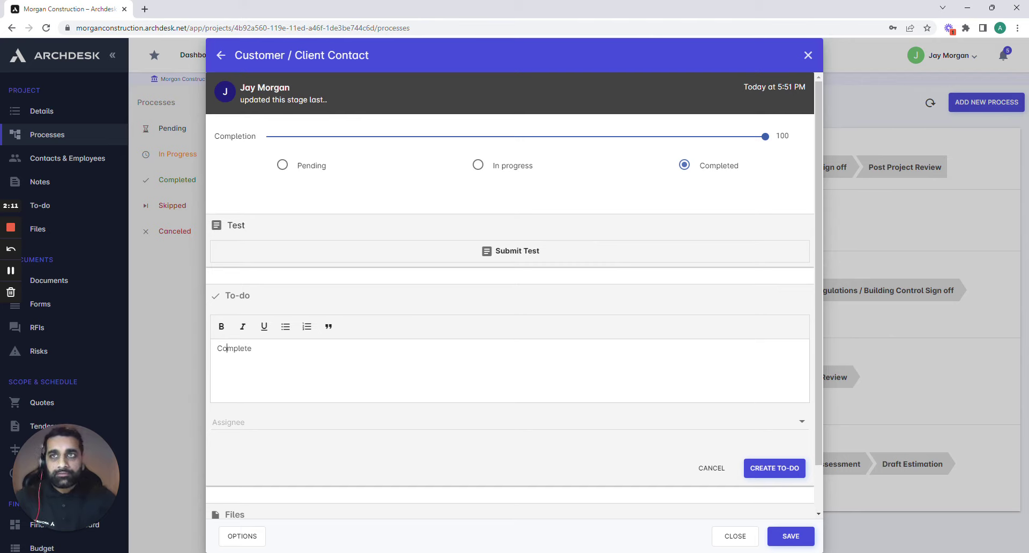
{"action": "type", "text": " an in"}
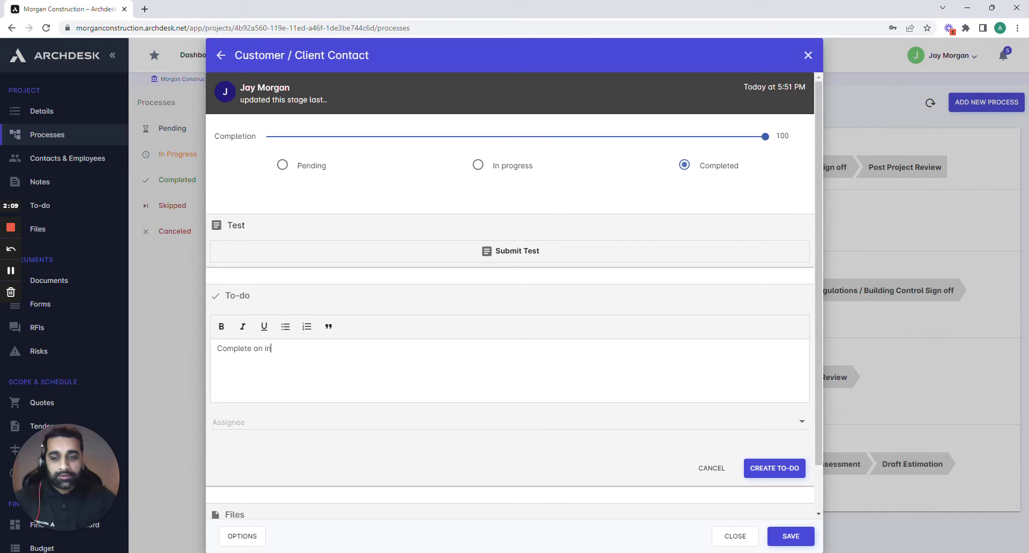
{"action": "type", "text": "spection"}
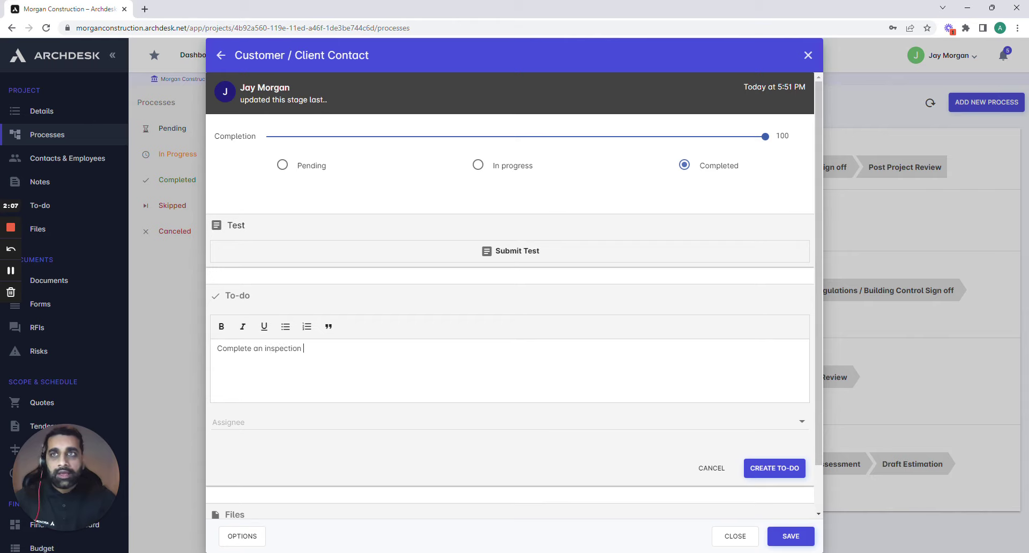
{"action": "left_click", "coordinate": [263, 426]}
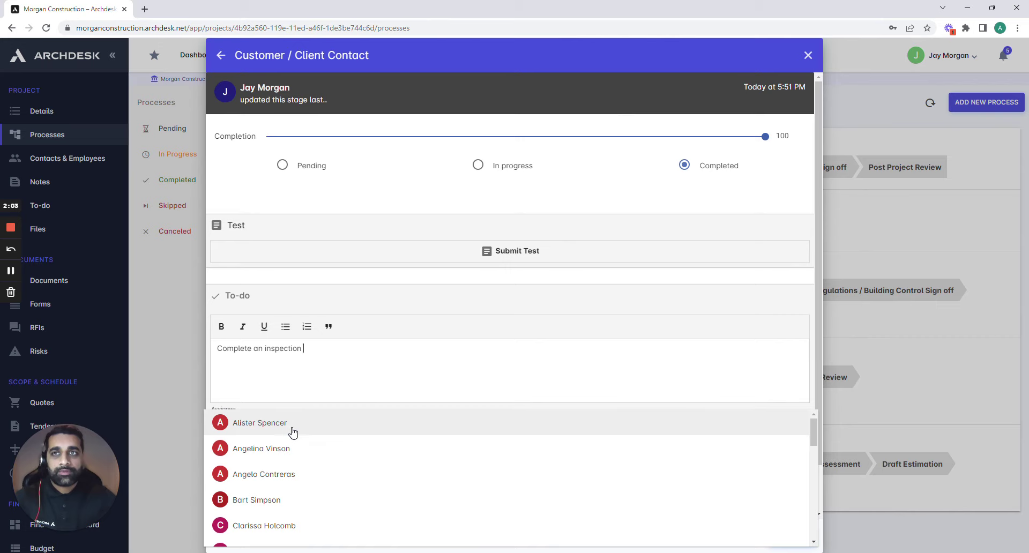
{"action": "left_click", "coordinate": [292, 432]}
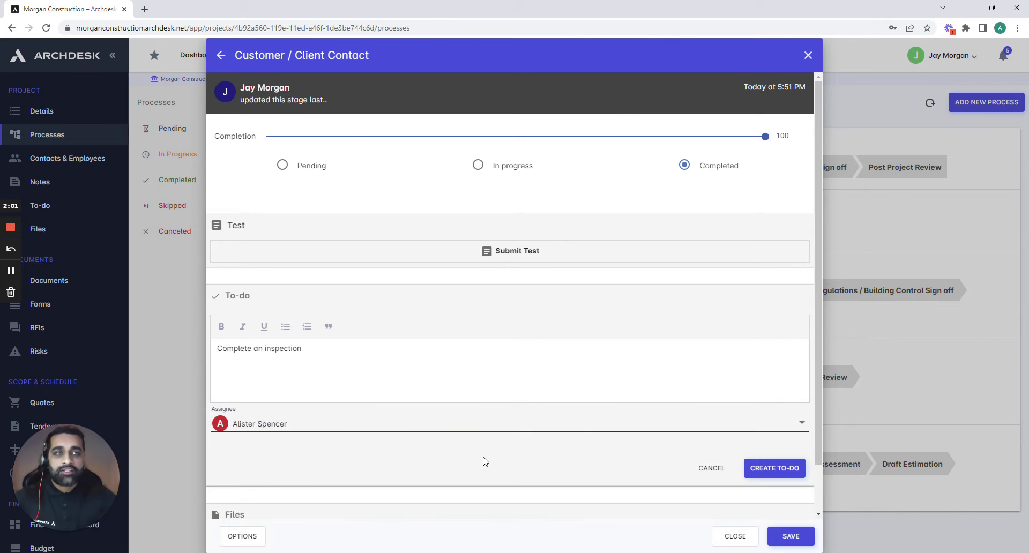
{"action": "left_click", "coordinate": [775, 471]}
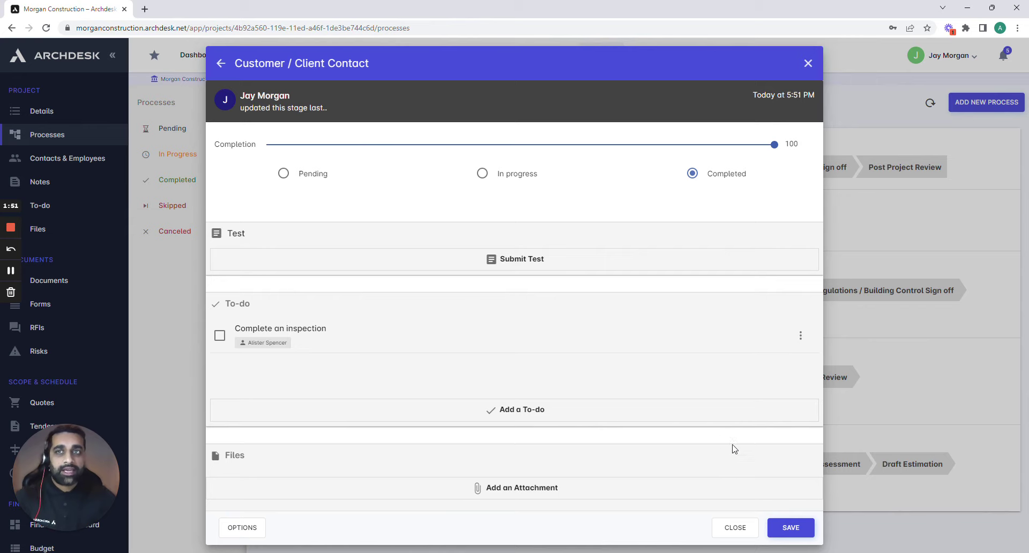
{"action": "left_click", "coordinate": [788, 527]}
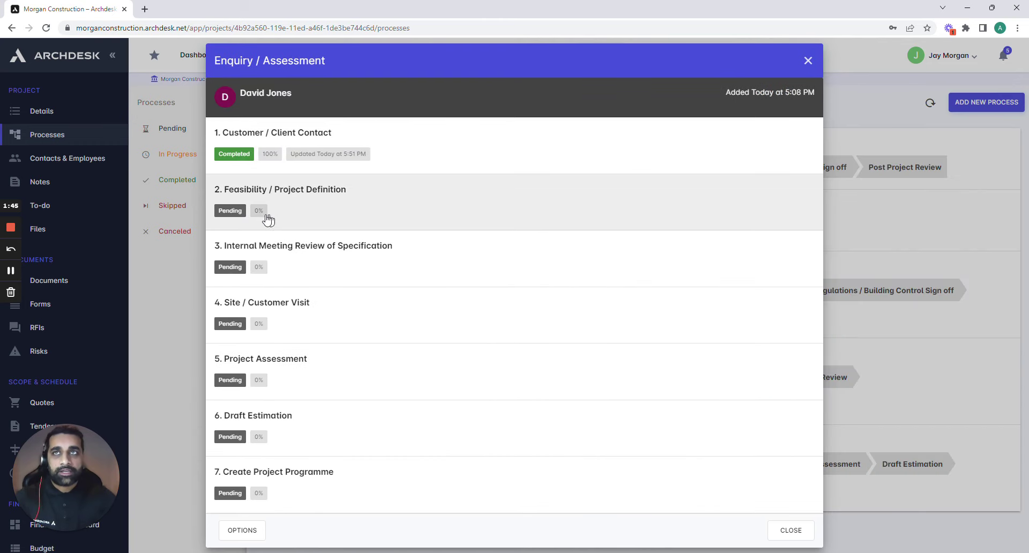
Open the Feasibility / Project Definition stage, then close it to return to the board
{"action": "left_click", "coordinate": [271, 222]}
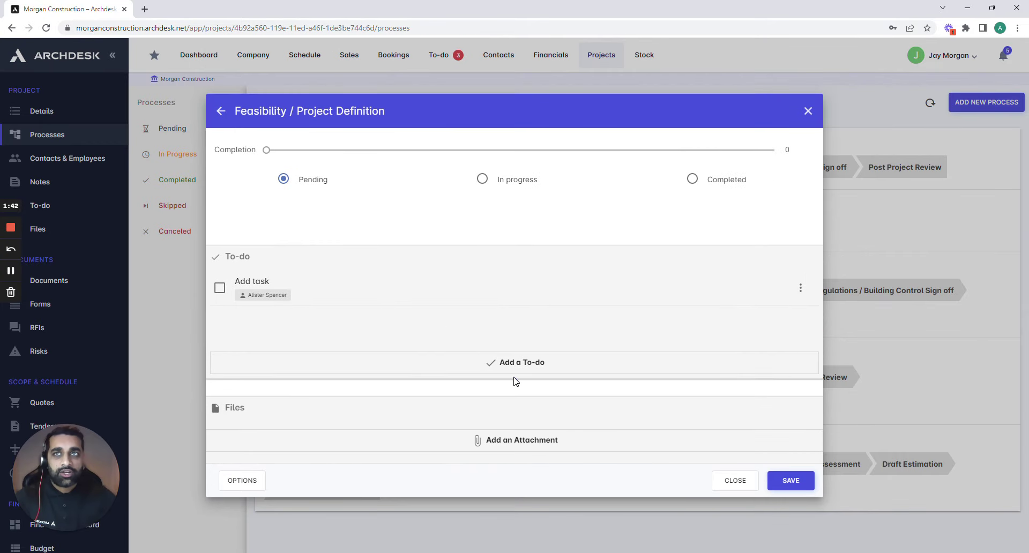
{"action": "left_click", "coordinate": [741, 482]}
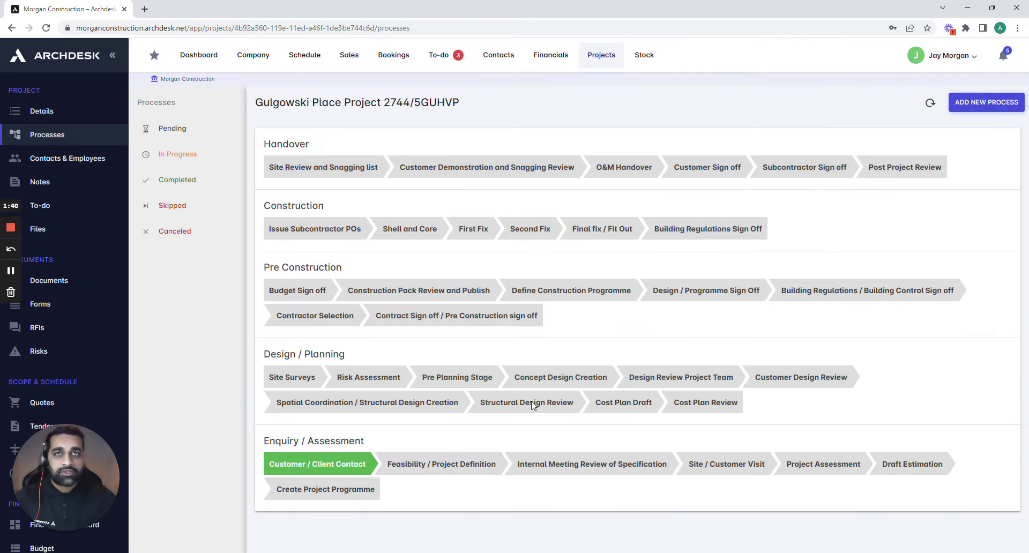